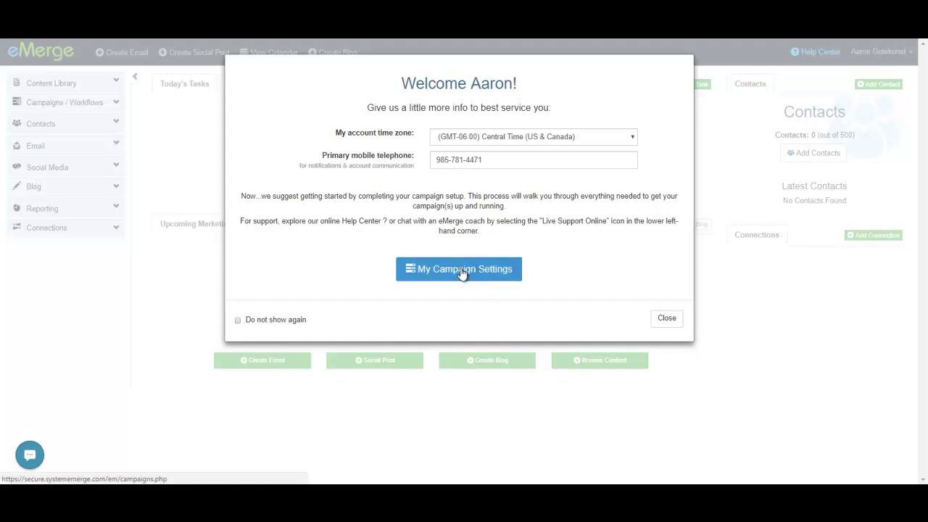
# Dismiss the welcome message and review the options under Content Library, Campaigns / Workflows and Contacts
pyautogui.click(666, 317)
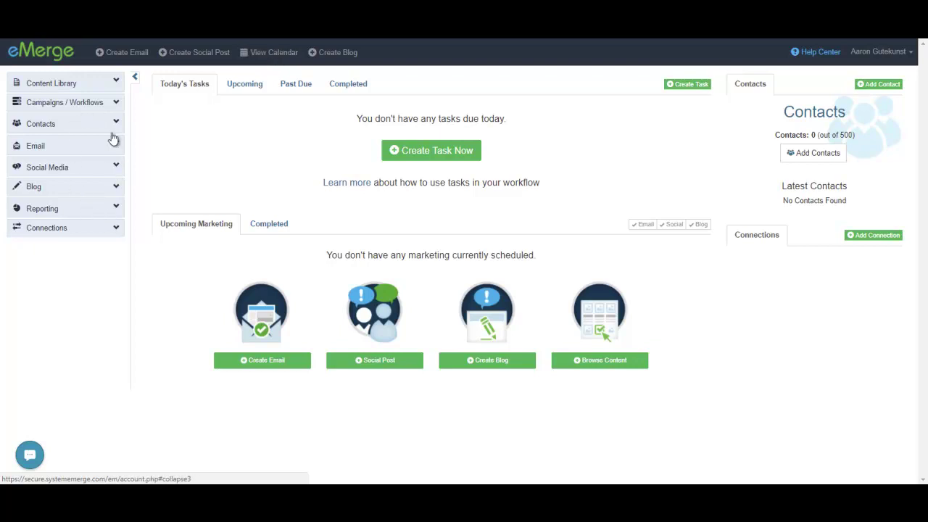
pyautogui.click(82, 87)
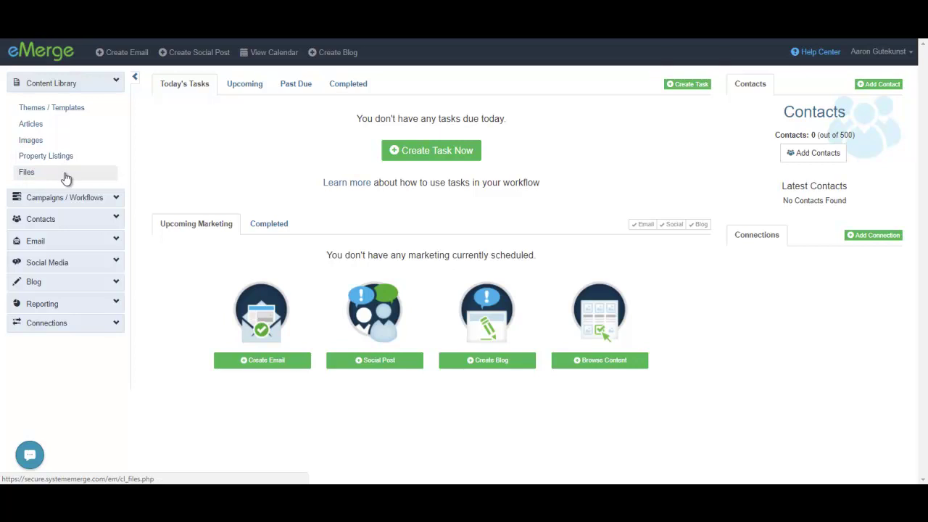
pyautogui.click(62, 82)
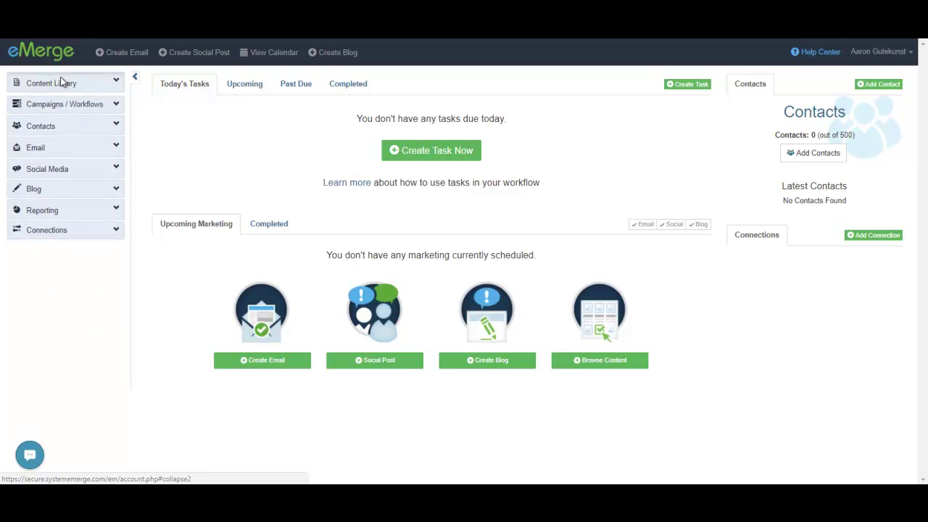
pyautogui.click(64, 105)
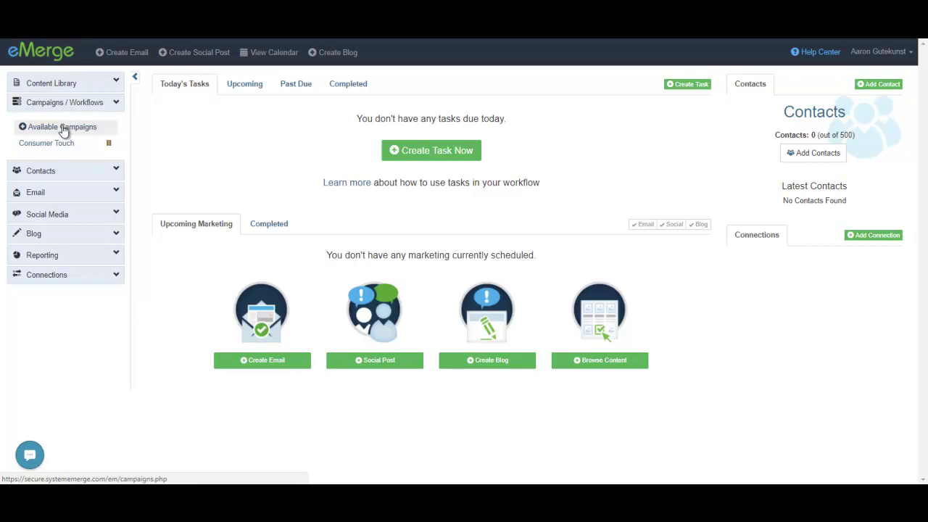
pyautogui.click(62, 107)
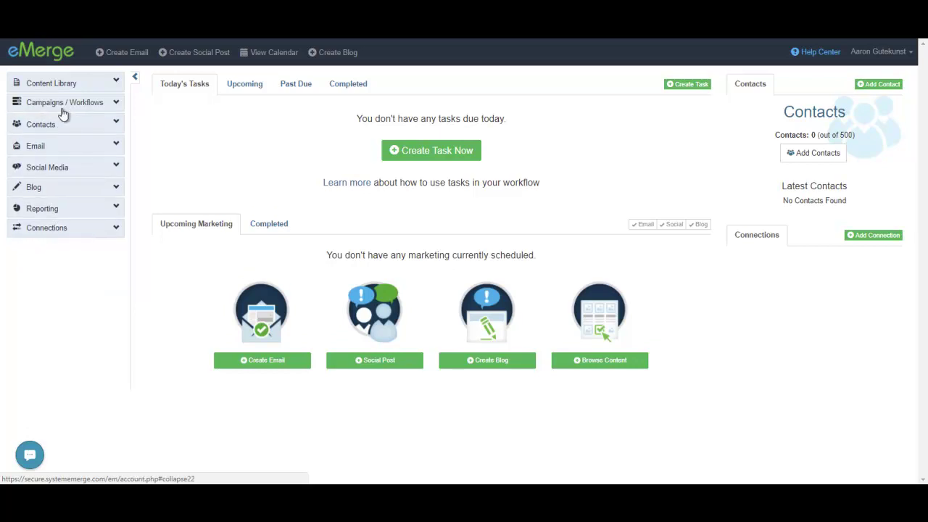
pyautogui.click(63, 128)
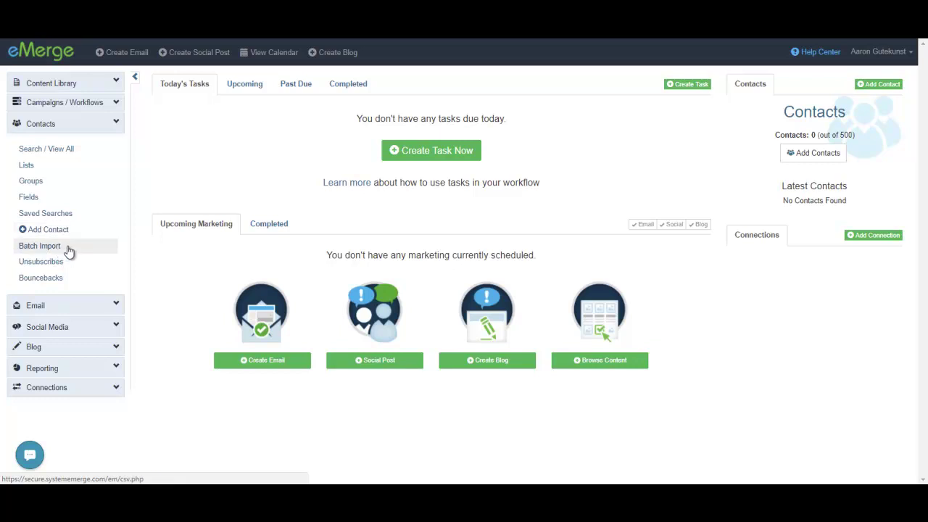
pyautogui.click(65, 129)
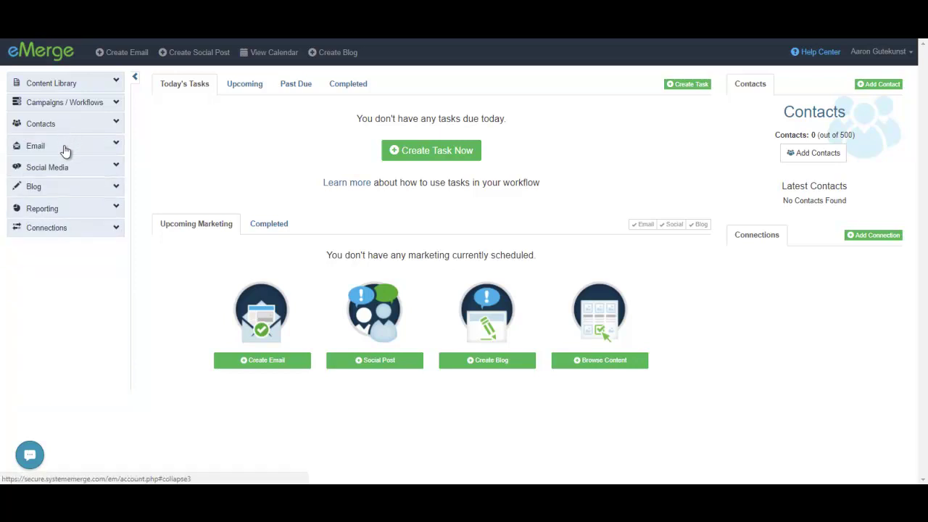
# Review the options under Email, Social Media, Blog, Reporting and Connections
pyautogui.click(65, 150)
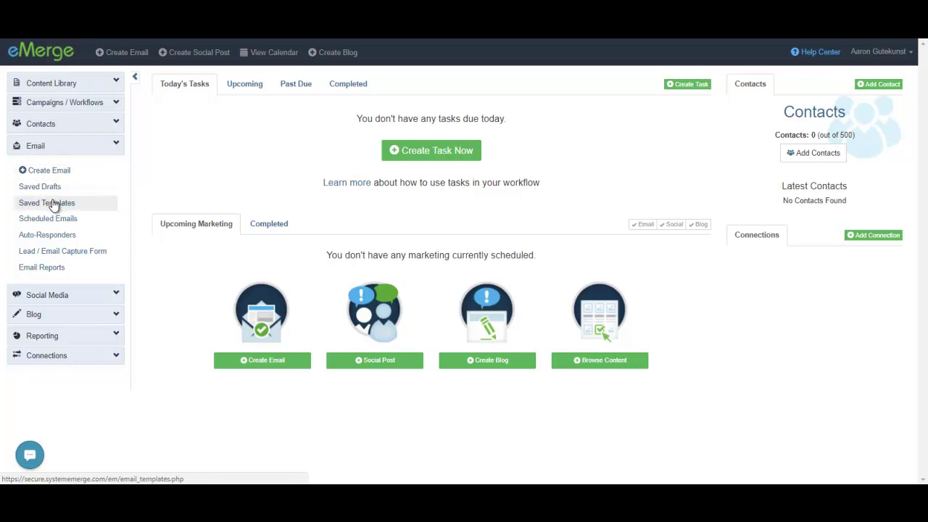
pyautogui.click(60, 150)
pyautogui.click(58, 174)
pyautogui.click(63, 253)
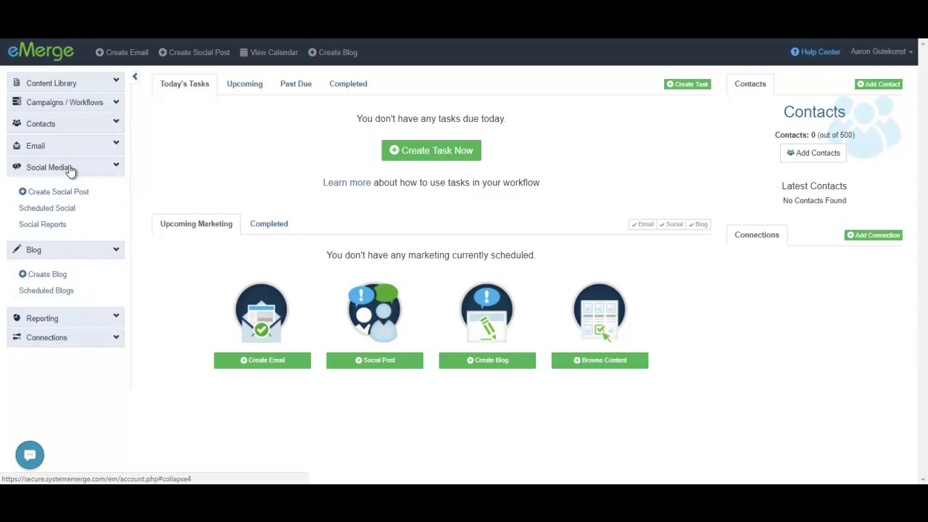
pyautogui.click(65, 214)
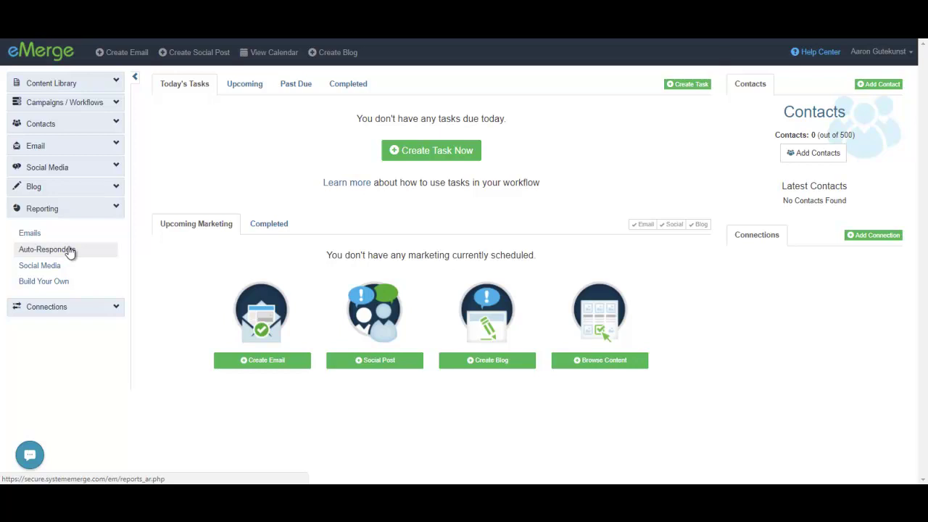
pyautogui.click(64, 212)
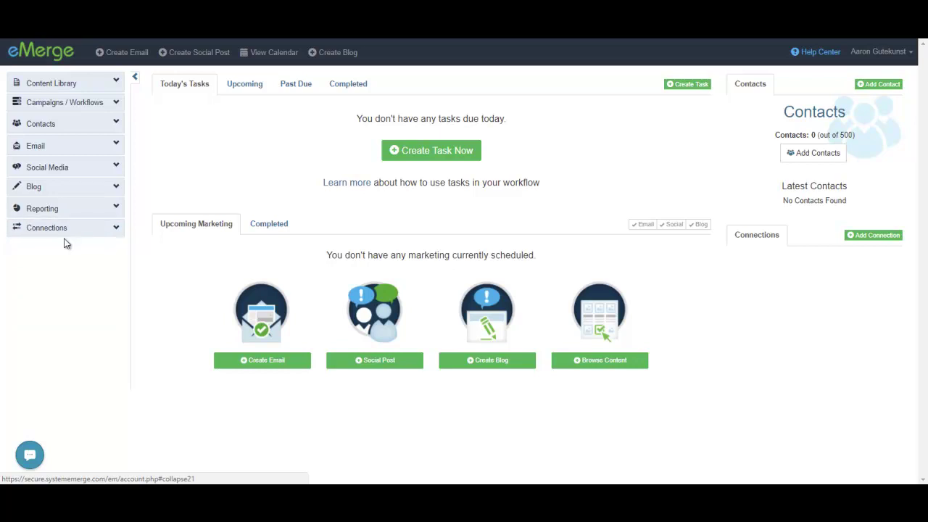
pyautogui.click(65, 232)
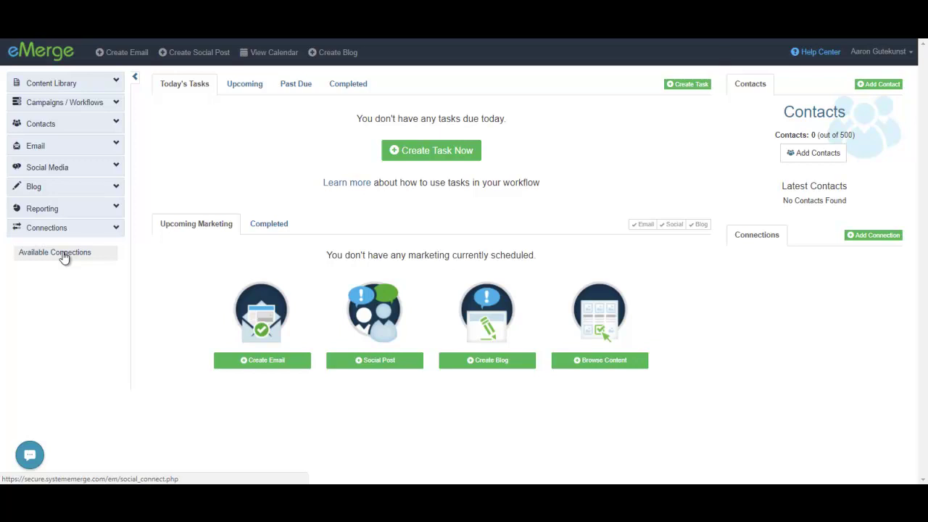
# In the Consumer Touch campaign, choose a different newsletter template and save it as is as the campaign template, replacing sample 1
pyautogui.click(69, 106)
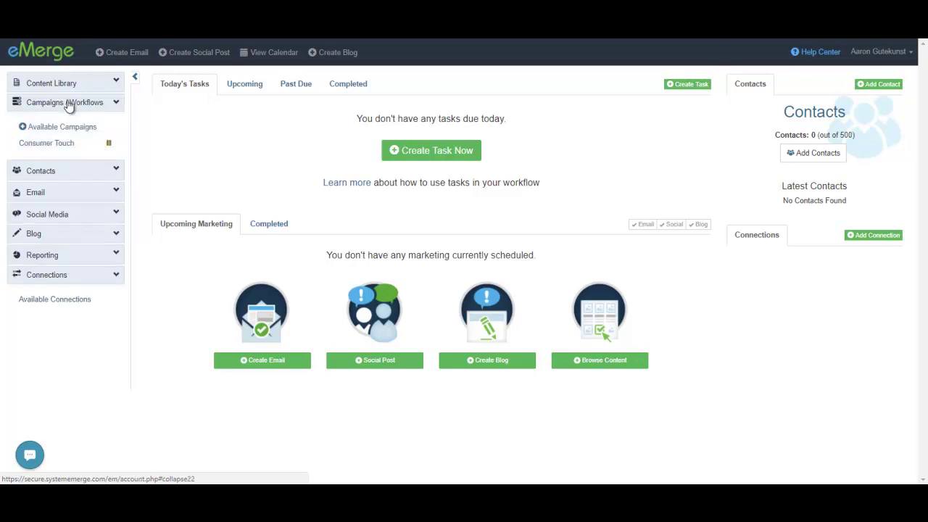
pyautogui.click(58, 142)
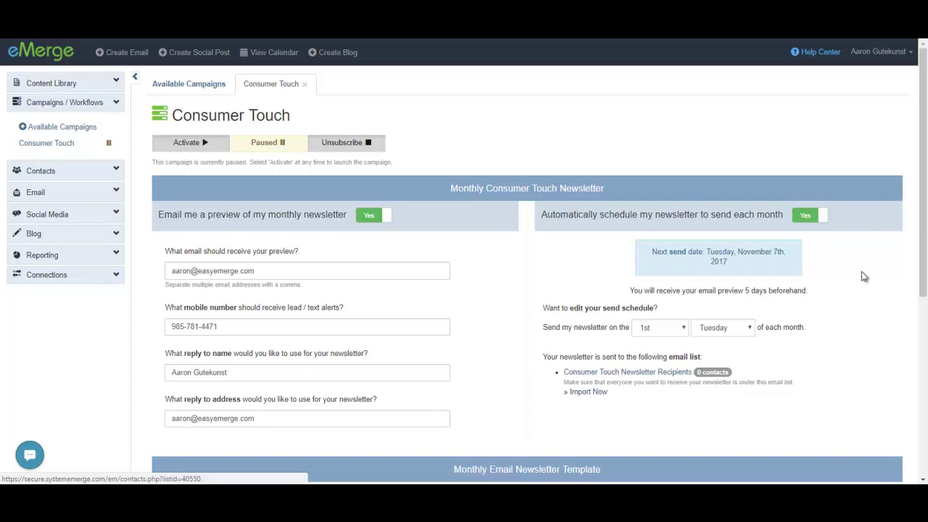
pyautogui.moveTo(926, 261); pyautogui.dragTo(922, 432)
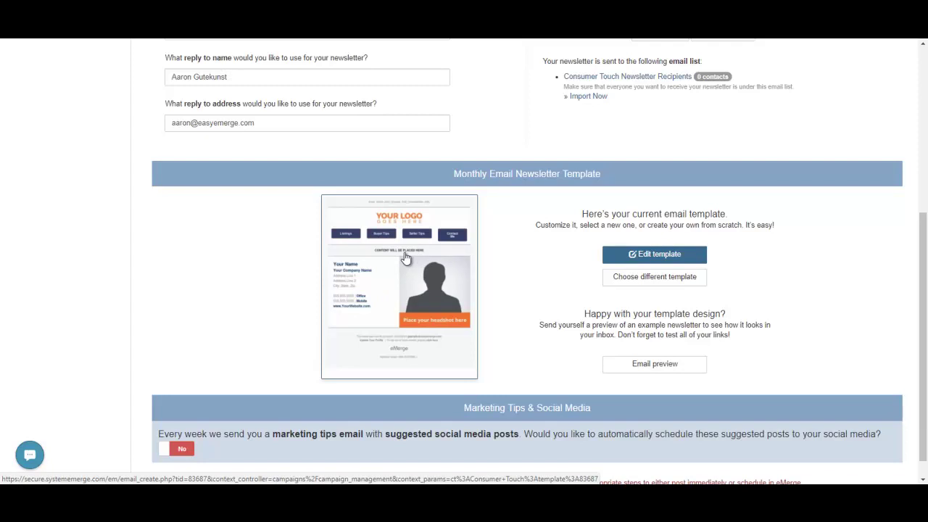
pyautogui.click(656, 280)
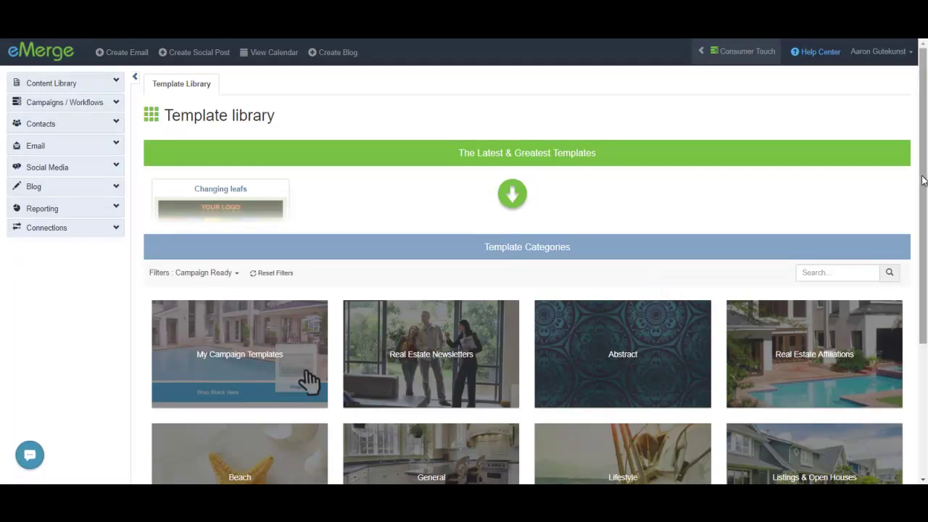
pyautogui.moveTo(923, 180)
pyautogui.mouseDown()
pyautogui.moveTo(925, 280)
pyautogui.moveTo(916, 184)
pyautogui.mouseUp()
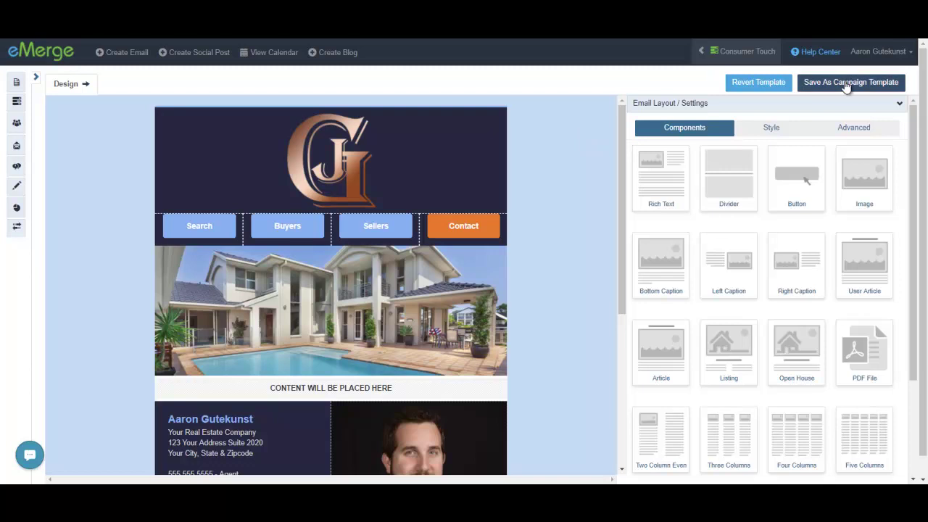
pyautogui.click(851, 83)
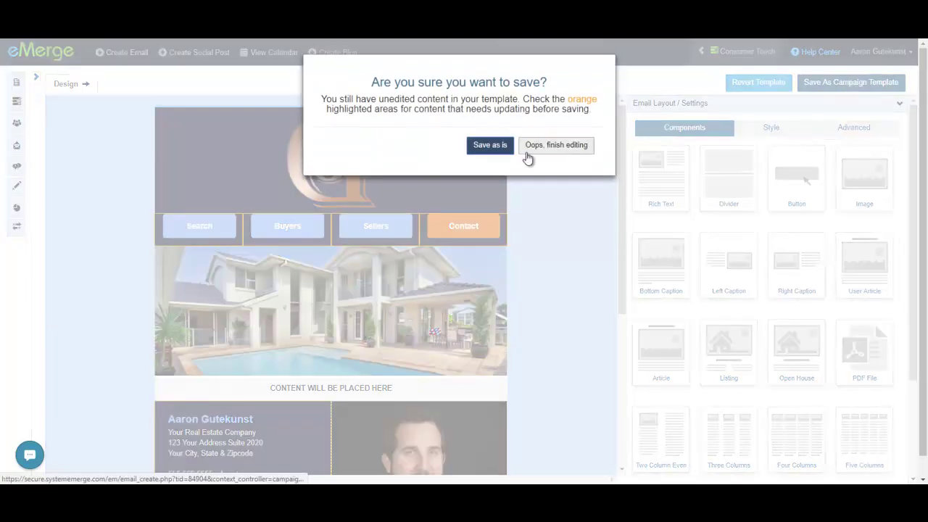
pyautogui.click(491, 148)
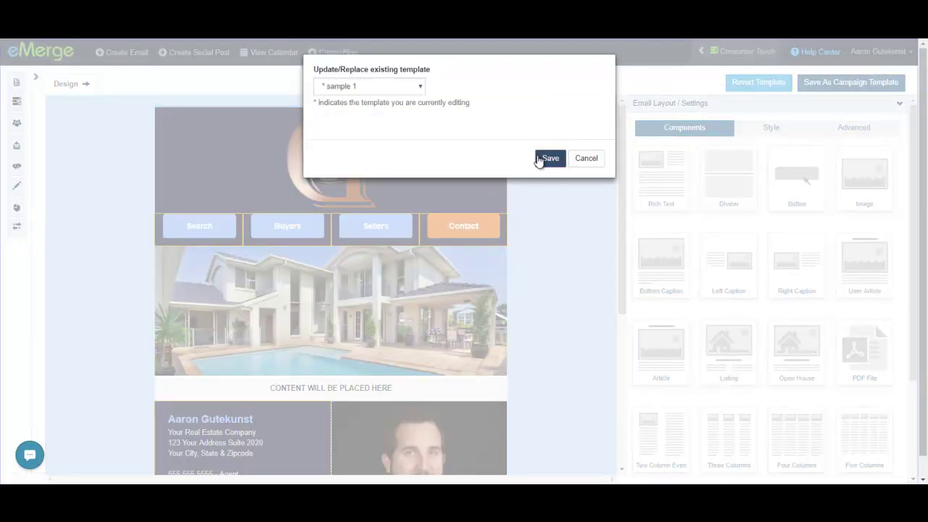
pyautogui.click(544, 156)
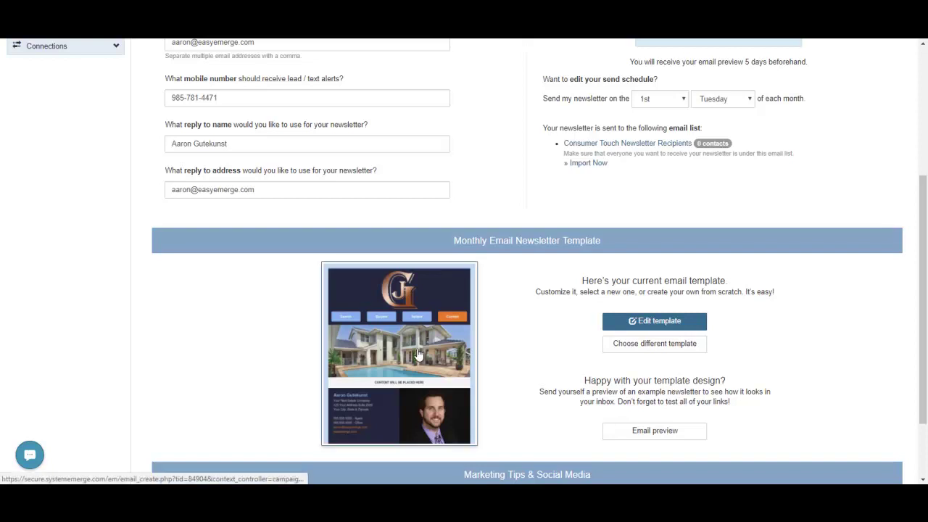
# Enable automatic scheduling of the suggested social media posts in the Consumer Touch campaign and review the posting schedule and content types
pyautogui.scroll(-2, 925, 317)
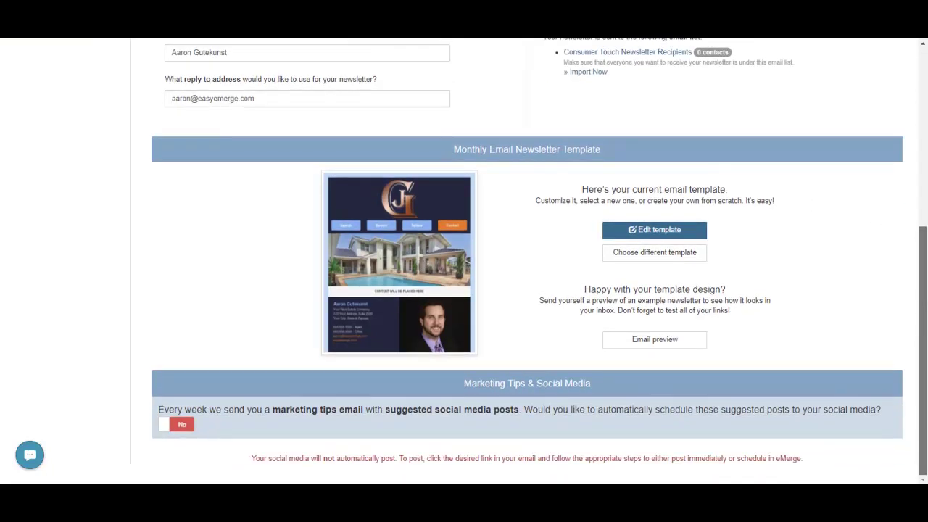
pyautogui.click(181, 427)
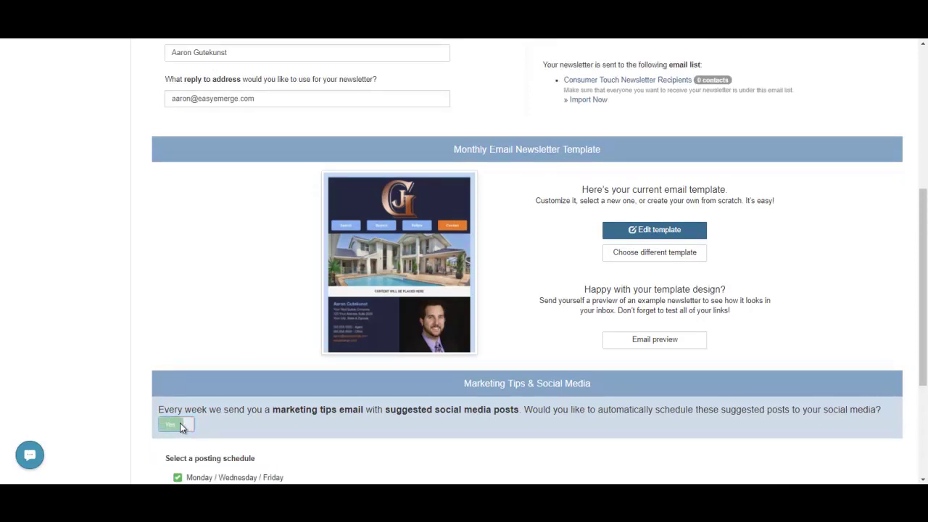
pyautogui.scroll(-3, 548, 283)
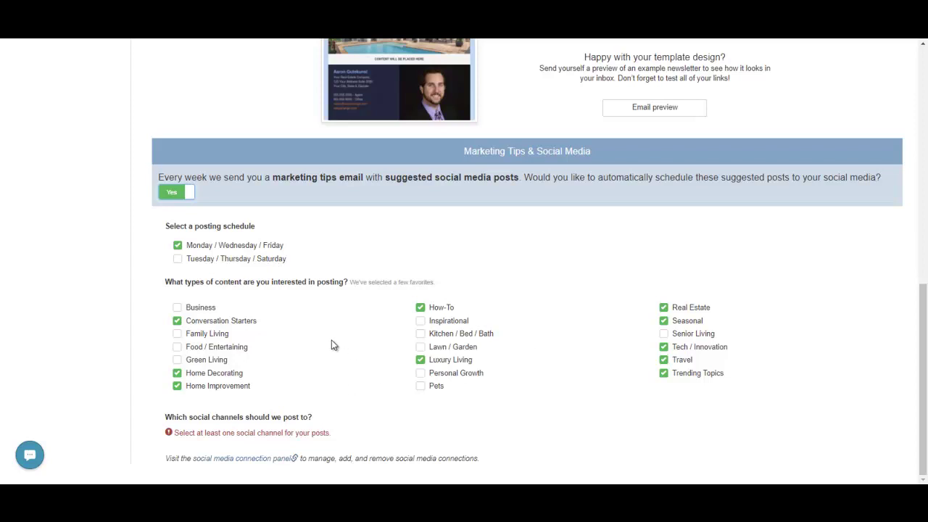
# Connect the personal Facebook, Twitter and LinkedIn accounts and the easyeMerge Facebook business page in the social media connection panel
pyautogui.click(250, 464)
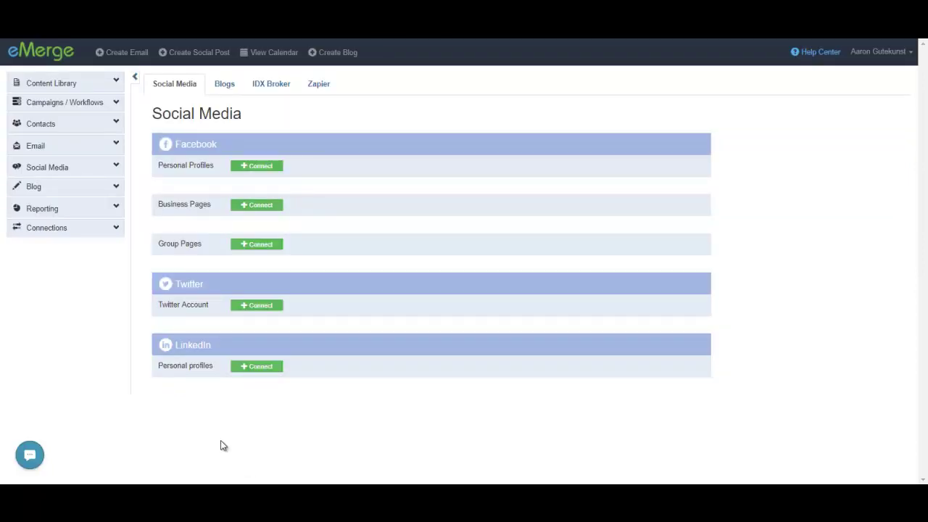
pyautogui.click(53, 238)
pyautogui.click(265, 166)
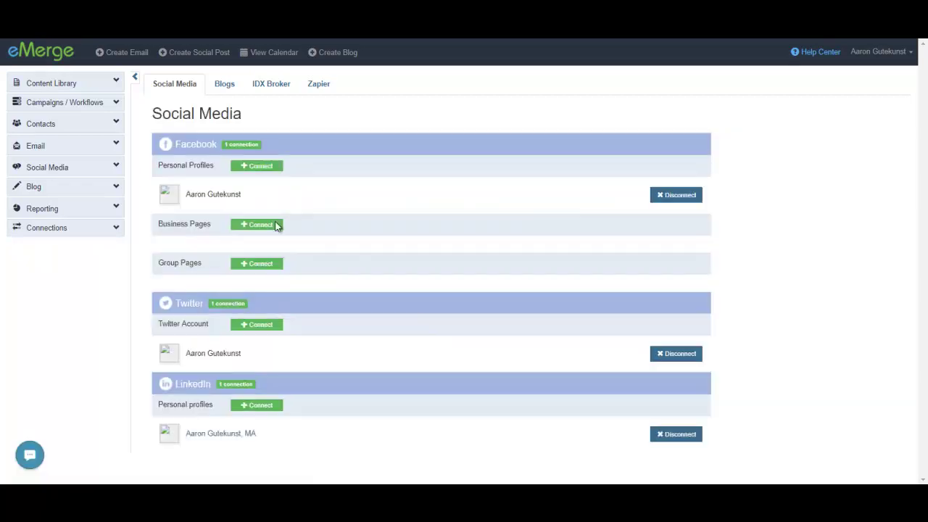
pyautogui.click(254, 227)
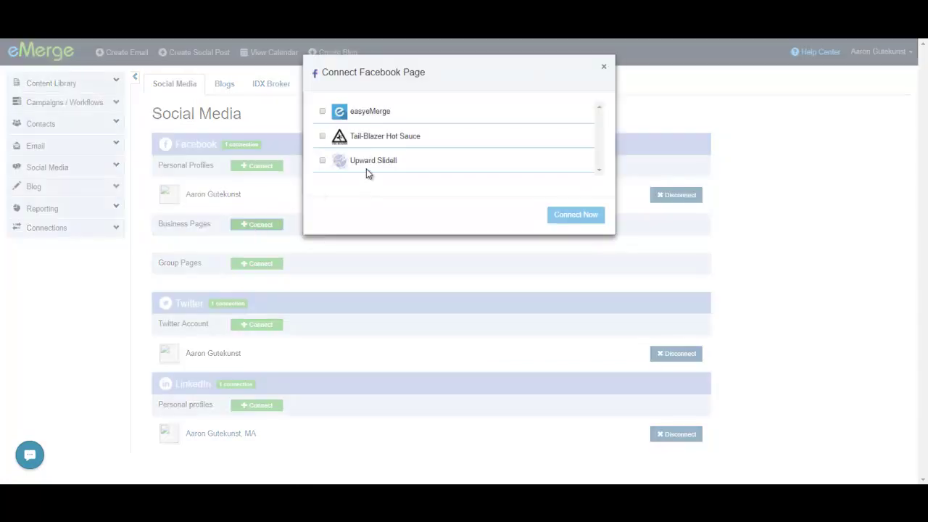
pyautogui.click(322, 112)
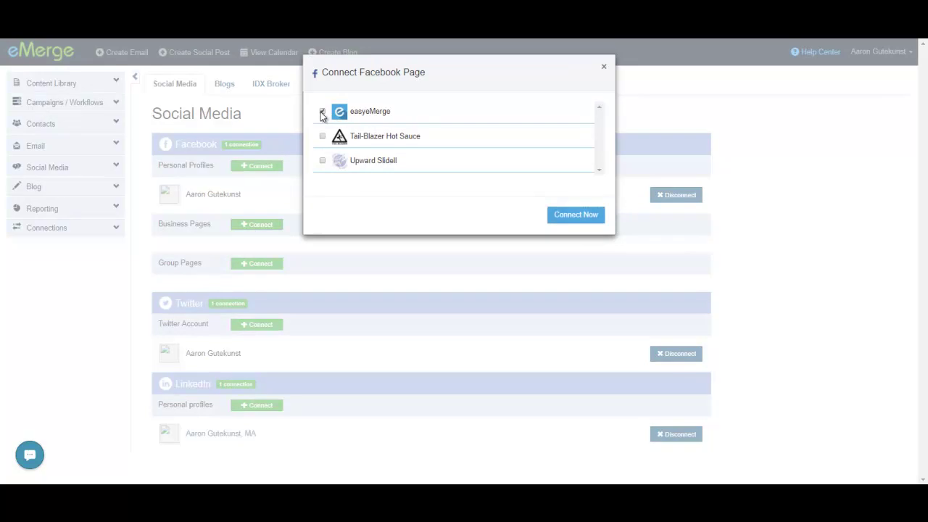
pyautogui.click(577, 215)
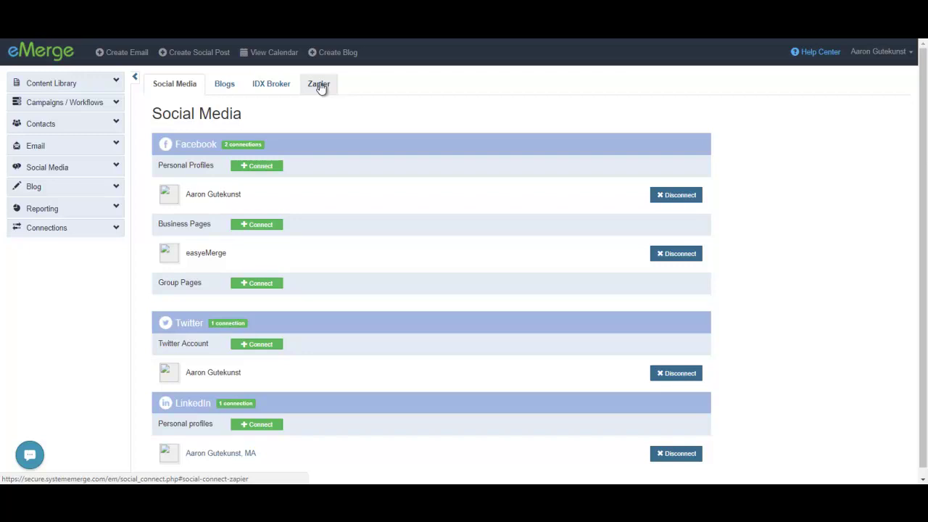
# Check the Zapier connection options and return to the Consumer Touch campaign settings
pyautogui.click(319, 84)
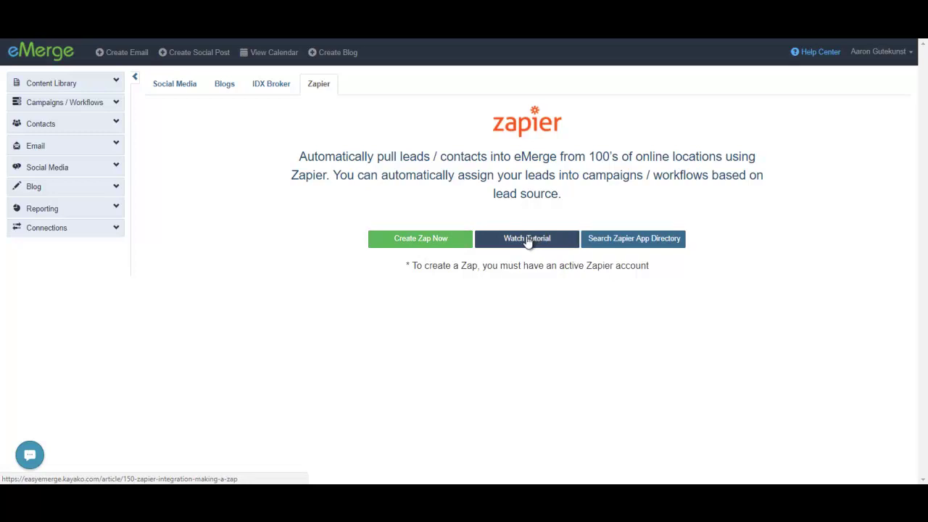
pyautogui.click(77, 105)
pyautogui.click(73, 142)
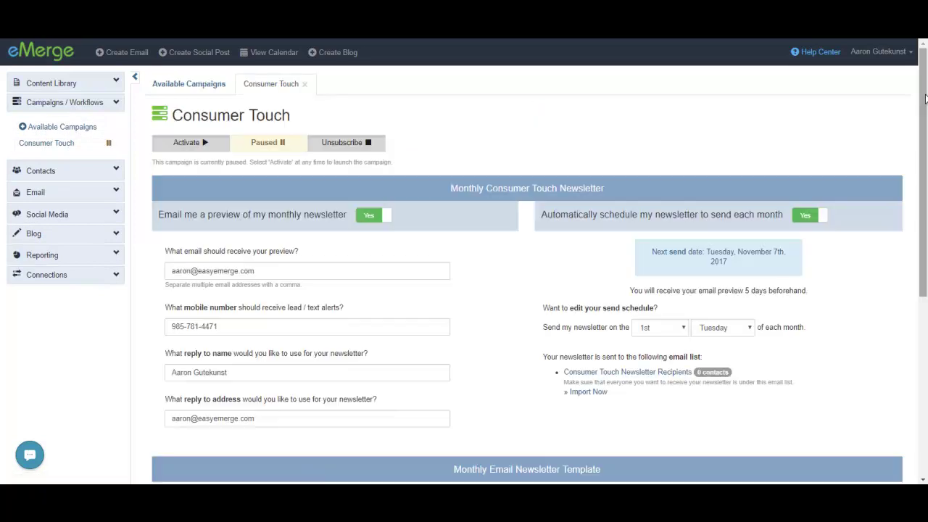
# Select the easyeMerge Facebook page, the LinkedIn profile and the Twitter account as social channels for the campaign's suggested posts
pyautogui.moveTo(926, 98); pyautogui.dragTo(348, 420)
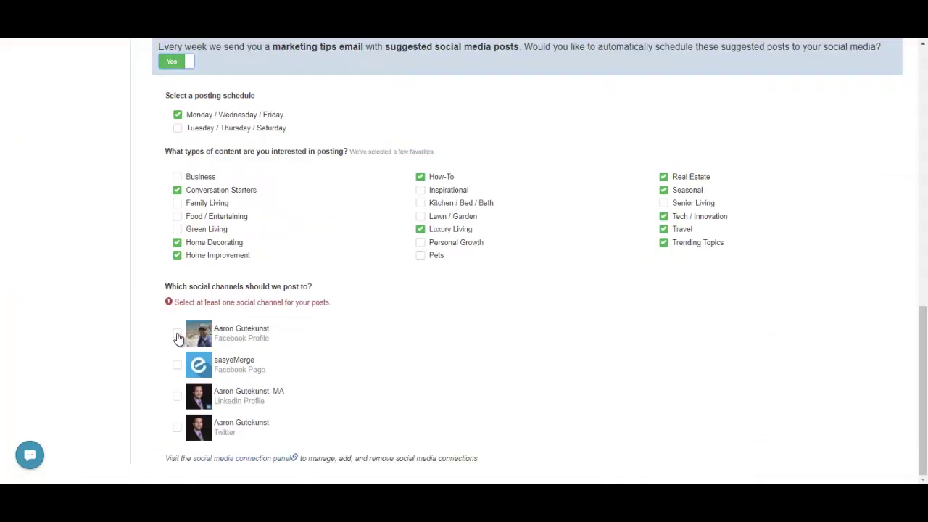
pyautogui.click(178, 365)
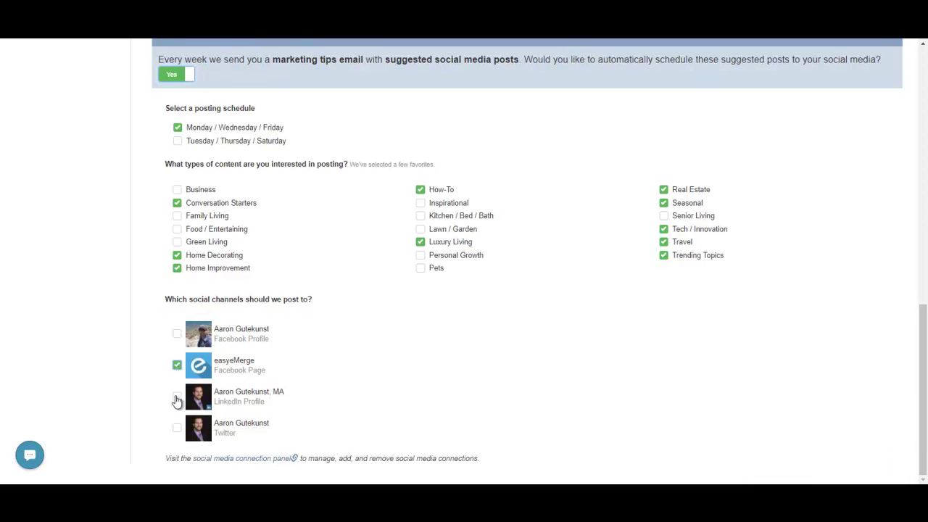
pyautogui.click(177, 398)
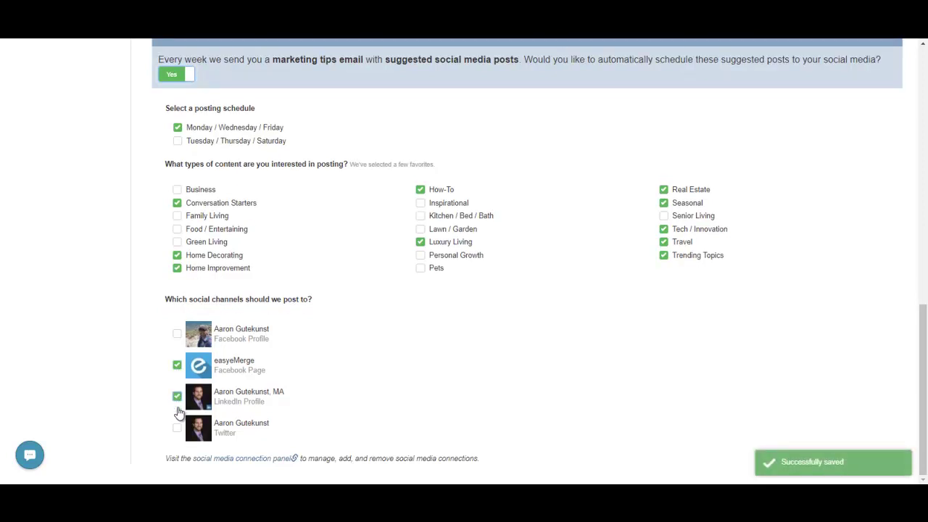
pyautogui.click(178, 430)
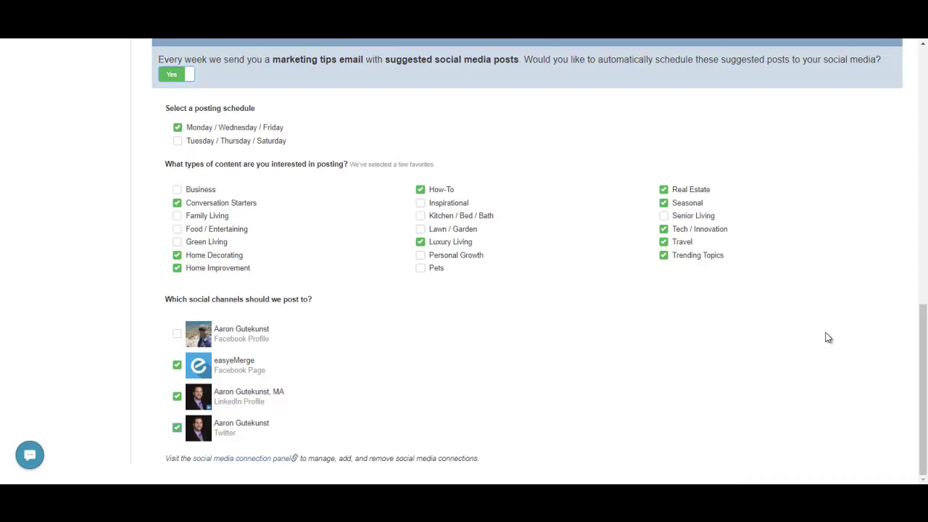
pyautogui.moveTo(924, 374); pyautogui.dragTo(924, 50)
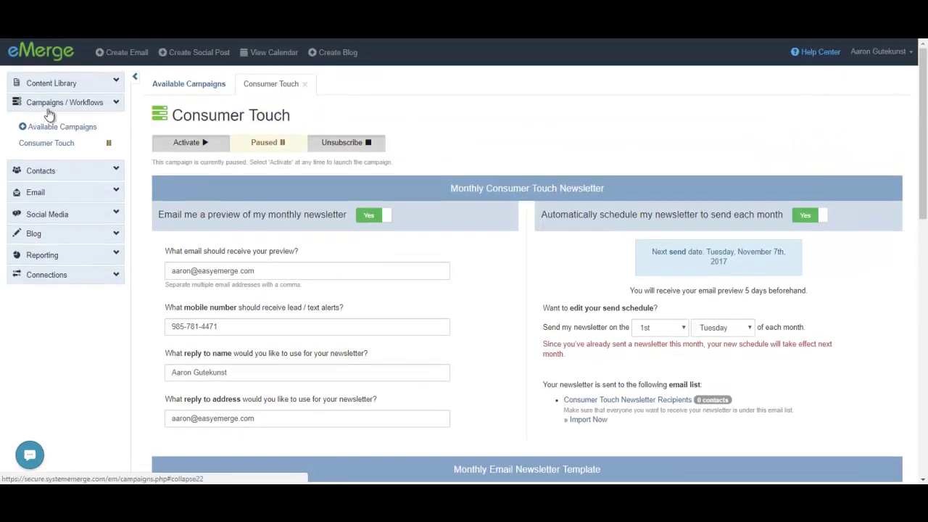
# Start a contact import for the Consumer Touch newsletter recipients, confirm list ownership and opt-in consent, and upload Contacts.csv
pyautogui.click(60, 174)
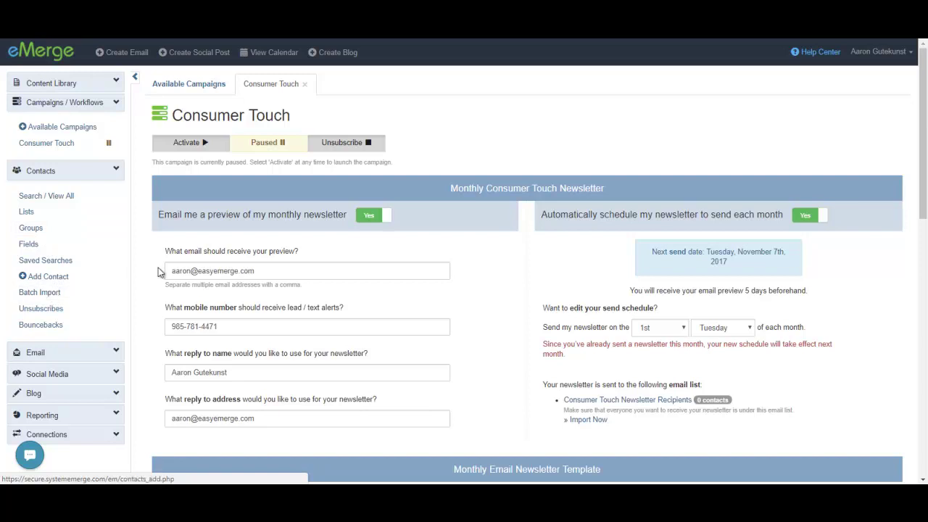
pyautogui.click(589, 421)
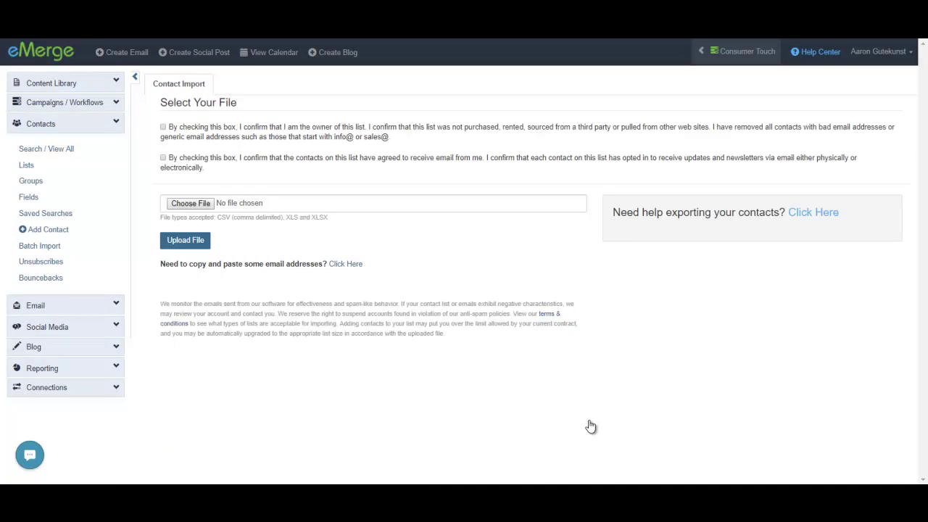
pyautogui.click(164, 128)
pyautogui.click(164, 159)
pyautogui.click(190, 203)
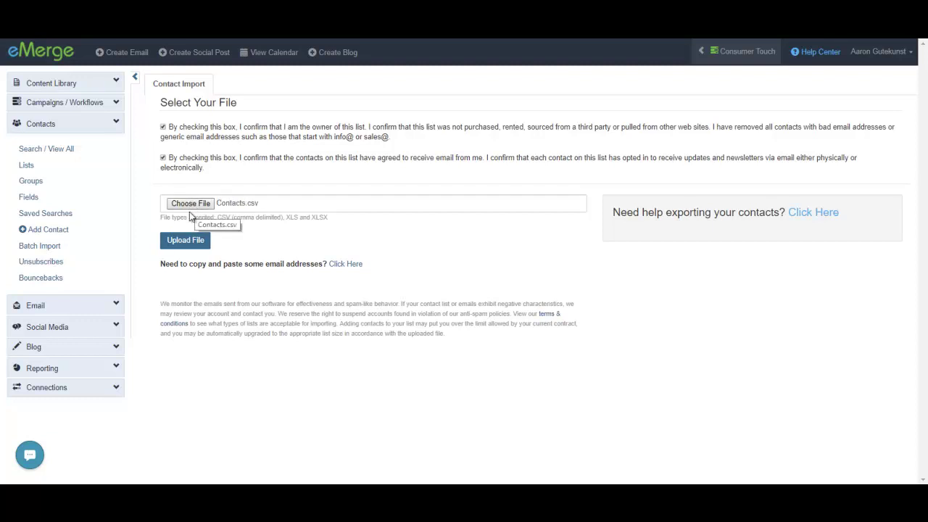
pyautogui.click(187, 243)
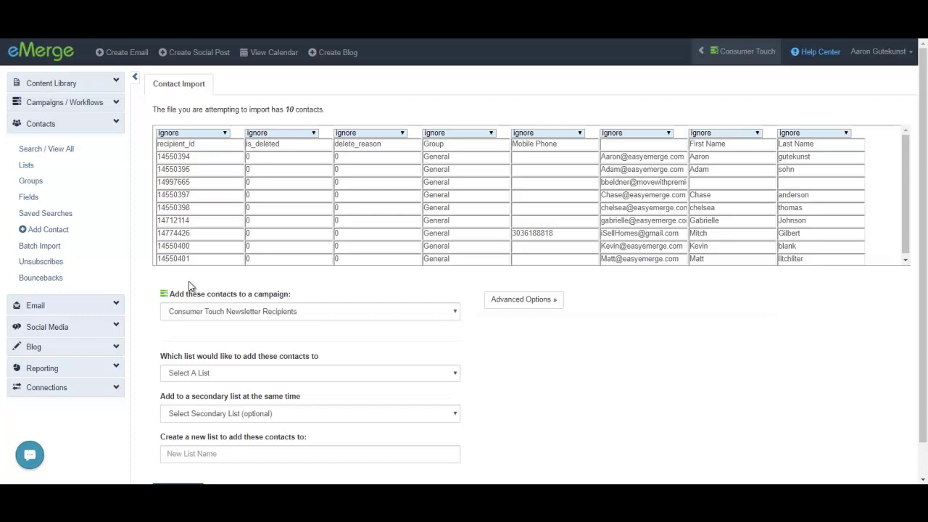
# Map the contact file's columns to Mobile Phone, Email, First Name and Last Name, leaving the Group column ignored
pyautogui.click(529, 135)
pyautogui.click(544, 197)
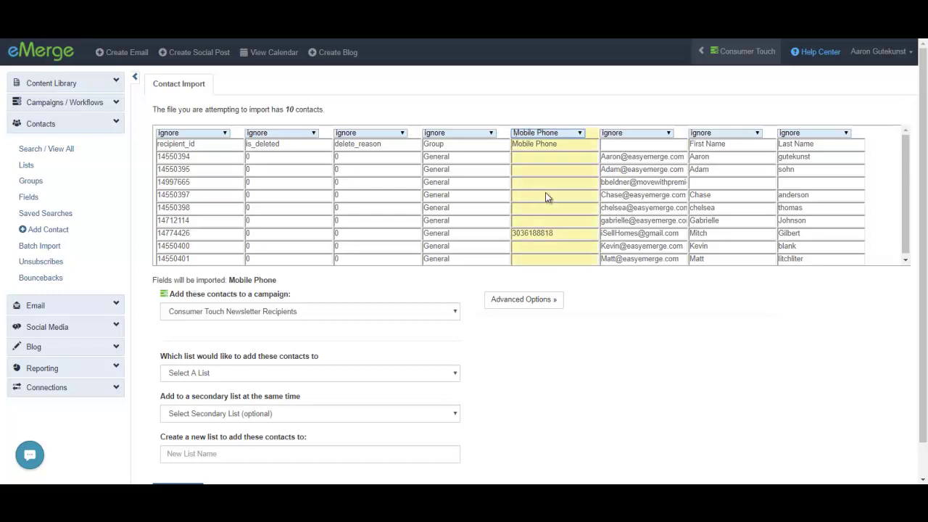
pyautogui.click(632, 134)
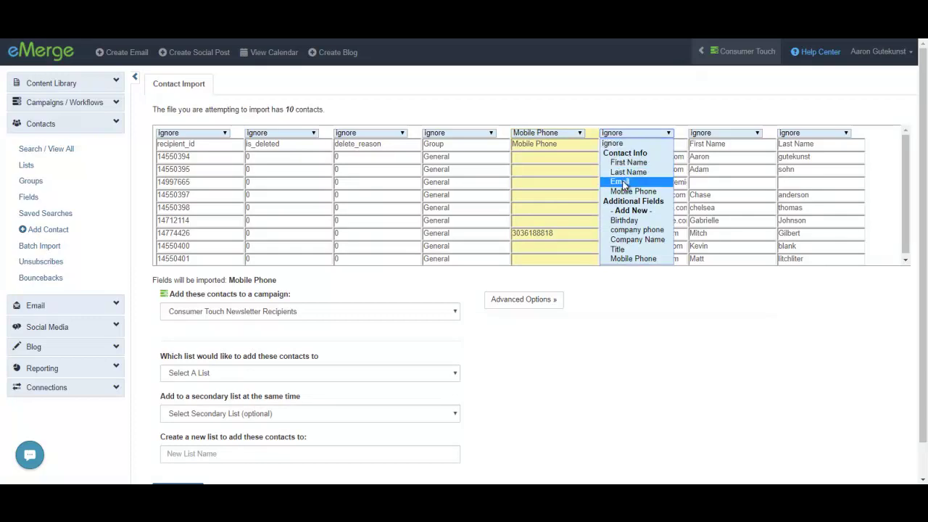
pyautogui.click(622, 182)
pyautogui.click(724, 135)
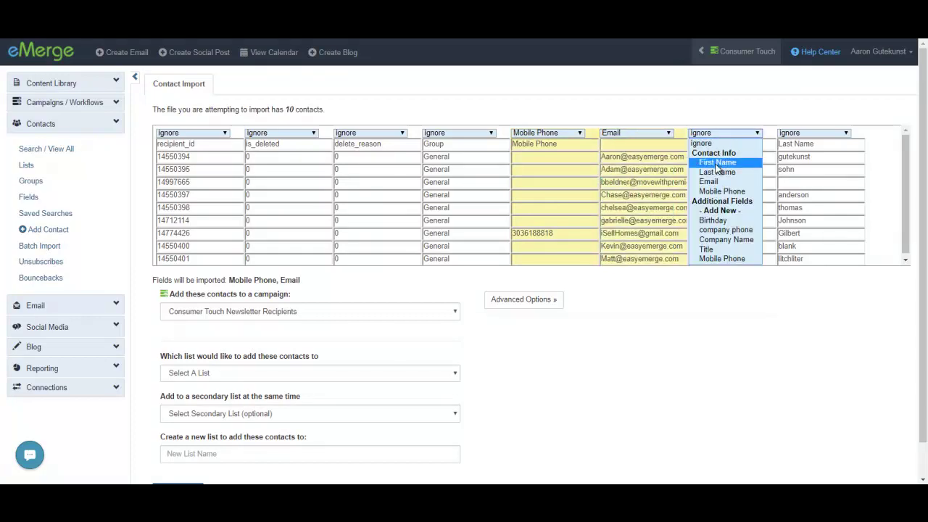
pyautogui.click(716, 163)
pyautogui.click(803, 134)
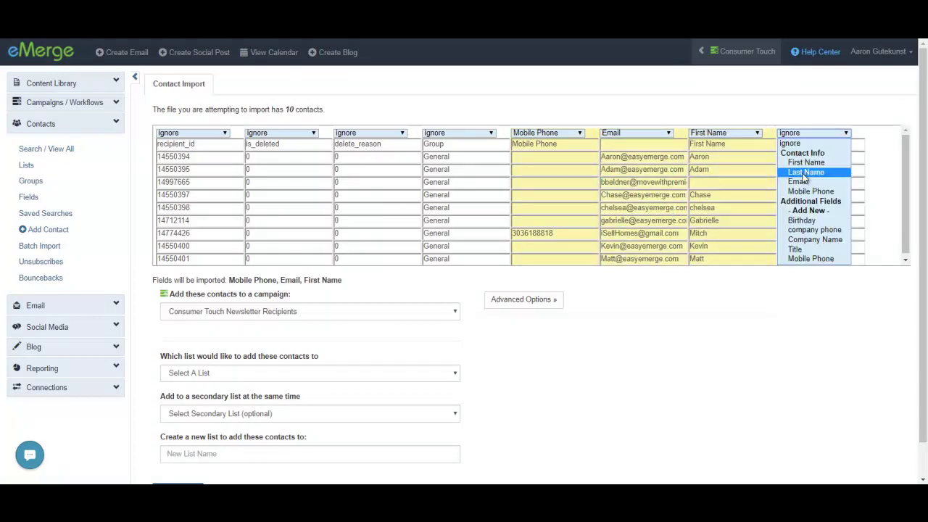
pyautogui.click(805, 174)
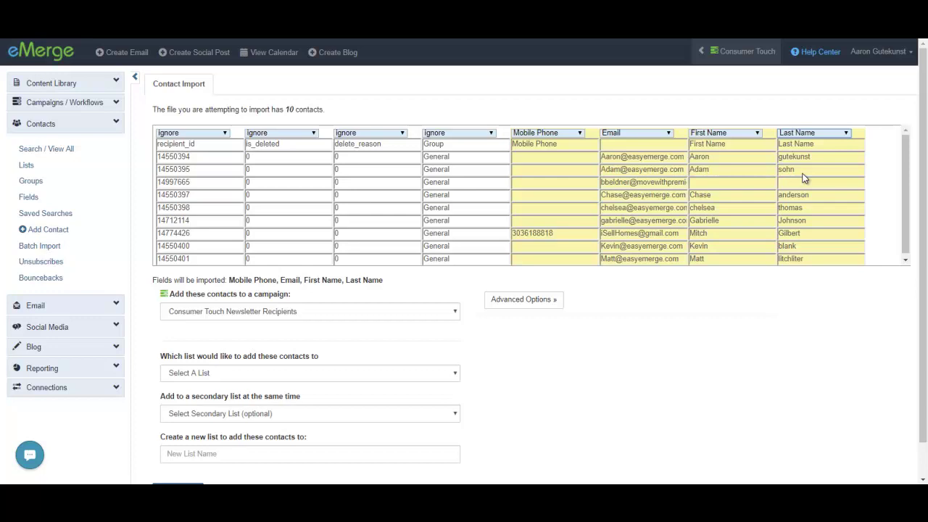
pyautogui.click(479, 135)
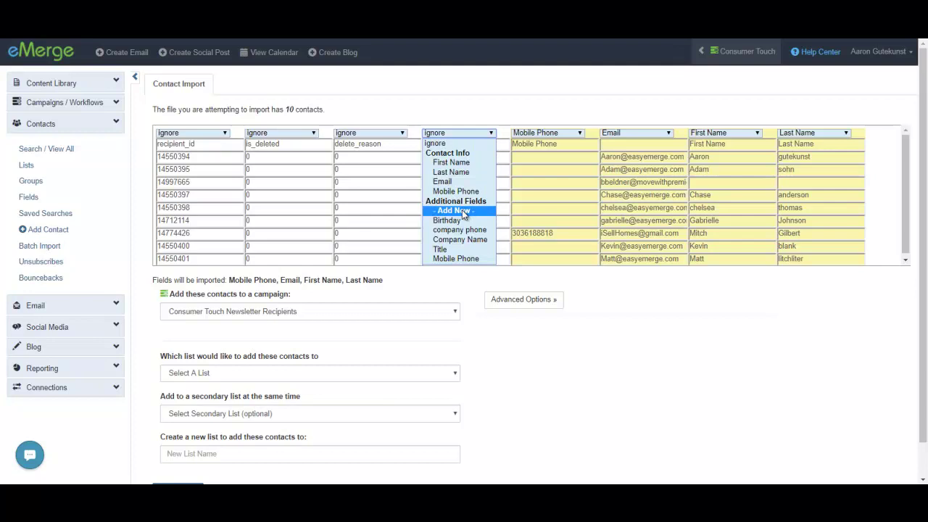
pyautogui.click(470, 297)
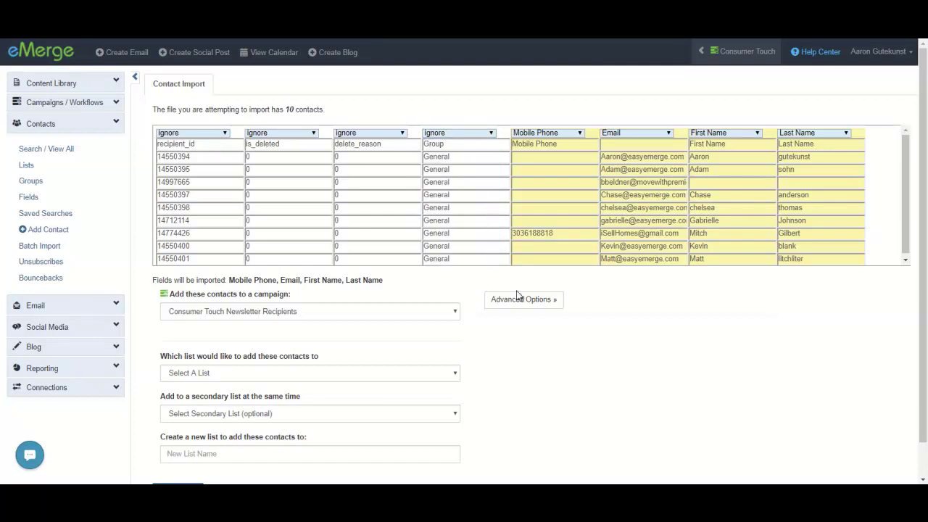
# Import the contacts into the Consumer Touch Newsletter Recipients campaign and a new list named New Leads
pyautogui.scroll(-2, 397, 365)
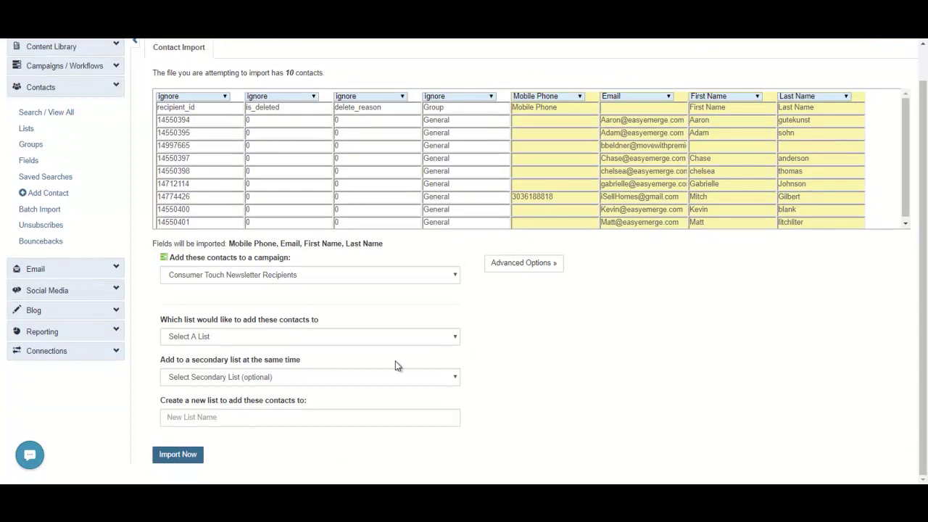
pyautogui.click(298, 274)
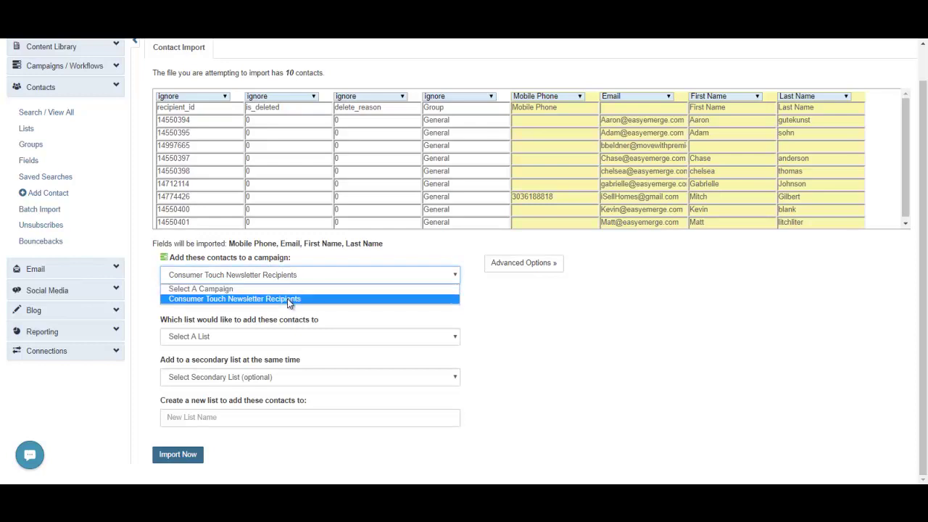
pyautogui.click(289, 300)
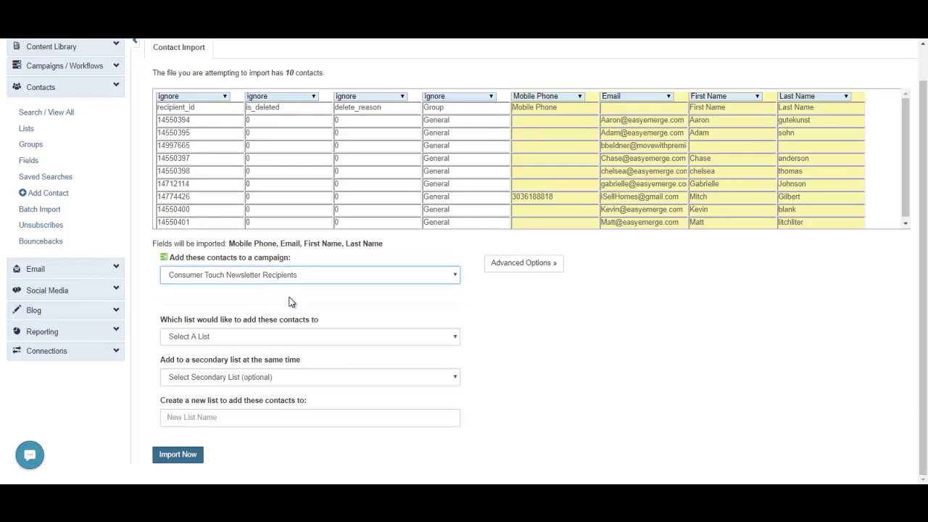
pyautogui.click(302, 341)
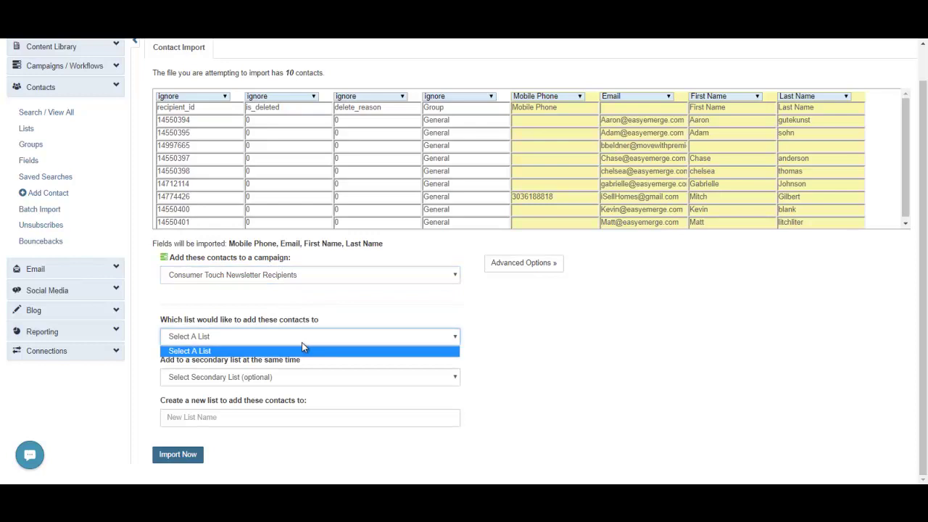
pyautogui.click(306, 417)
pyautogui.click(306, 417)
pyautogui.write('New Leads')
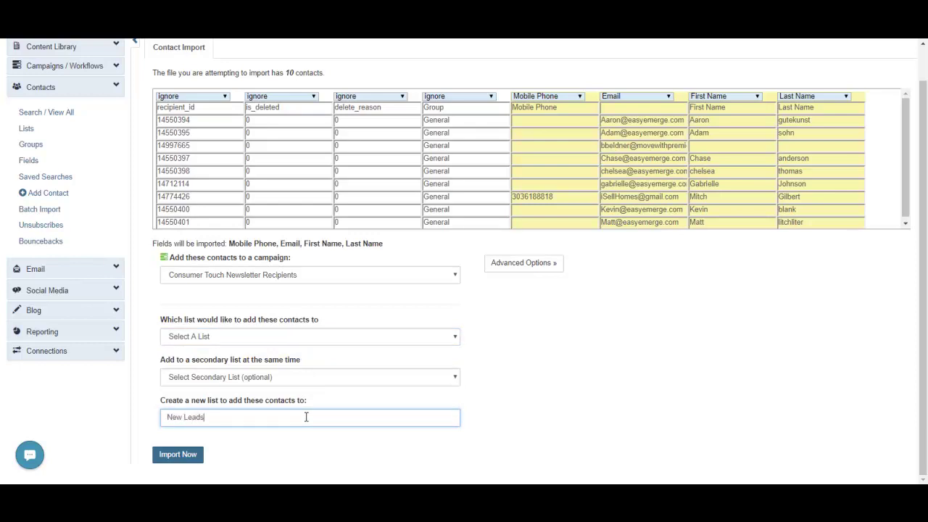
pyautogui.click(180, 455)
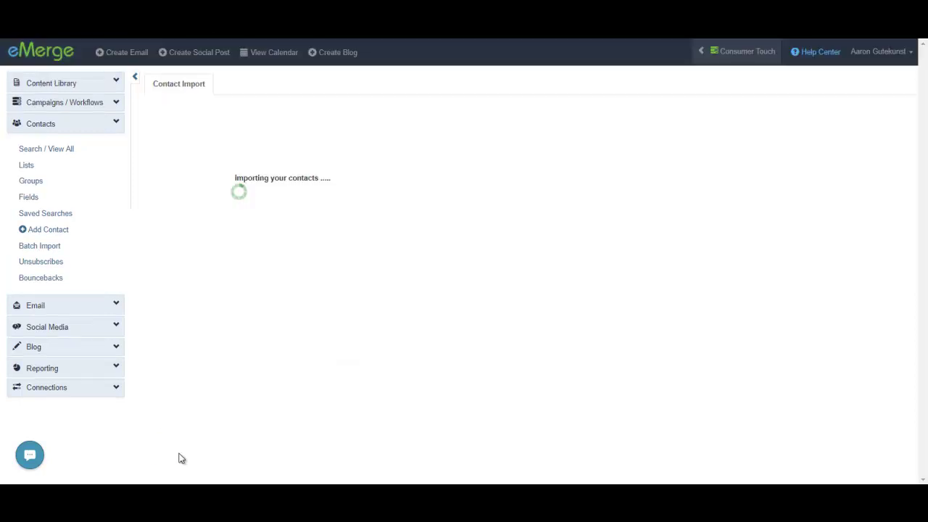